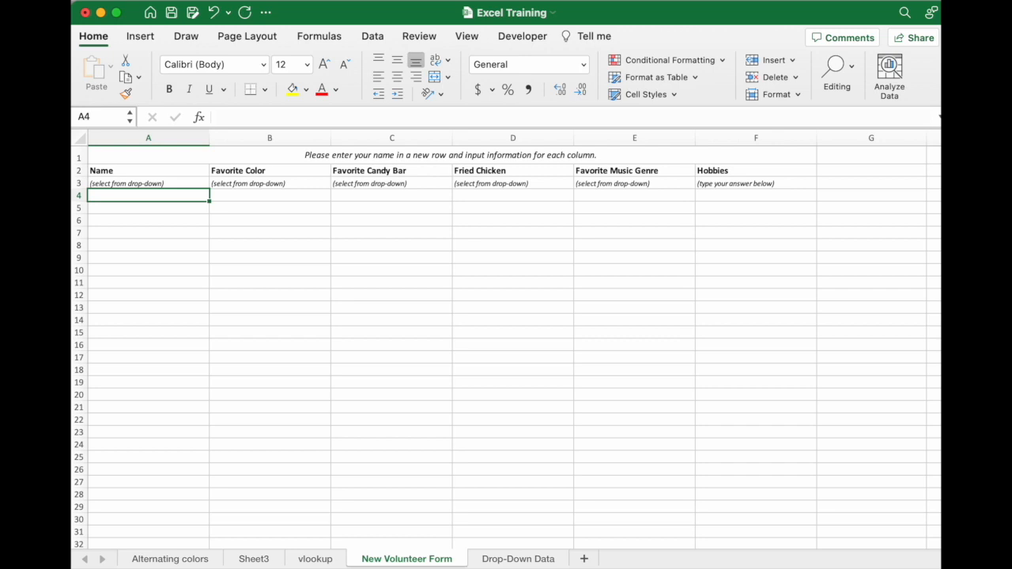
drag(269, 137, 382, 135)
click(382, 134)
click(477, 134)
click(596, 133)
click(721, 134)
Step: Add a List data validation to cell A4 under Name, with six first names entered as a comma-separated source, and check its drop-down
click(166, 196)
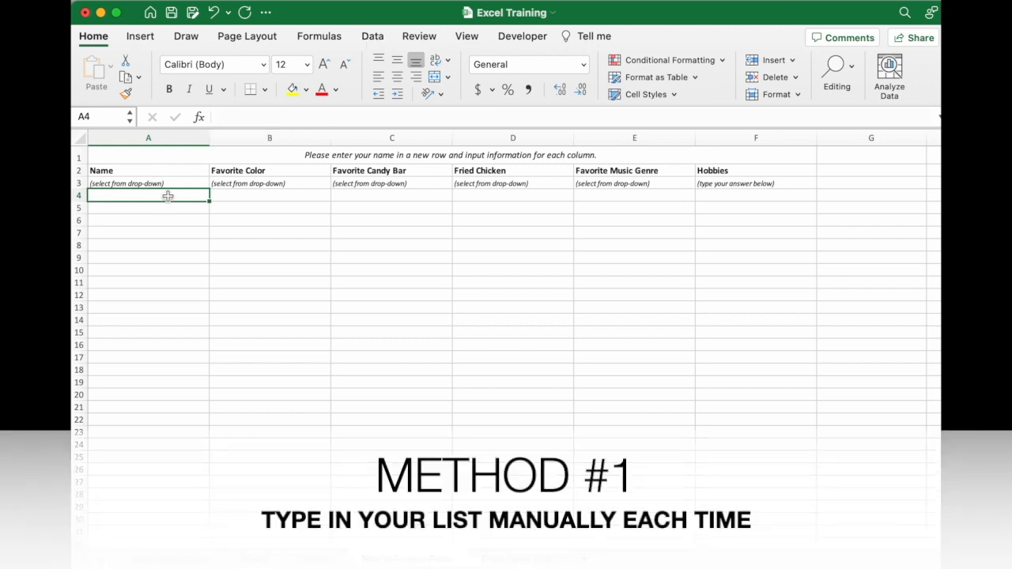
click(372, 36)
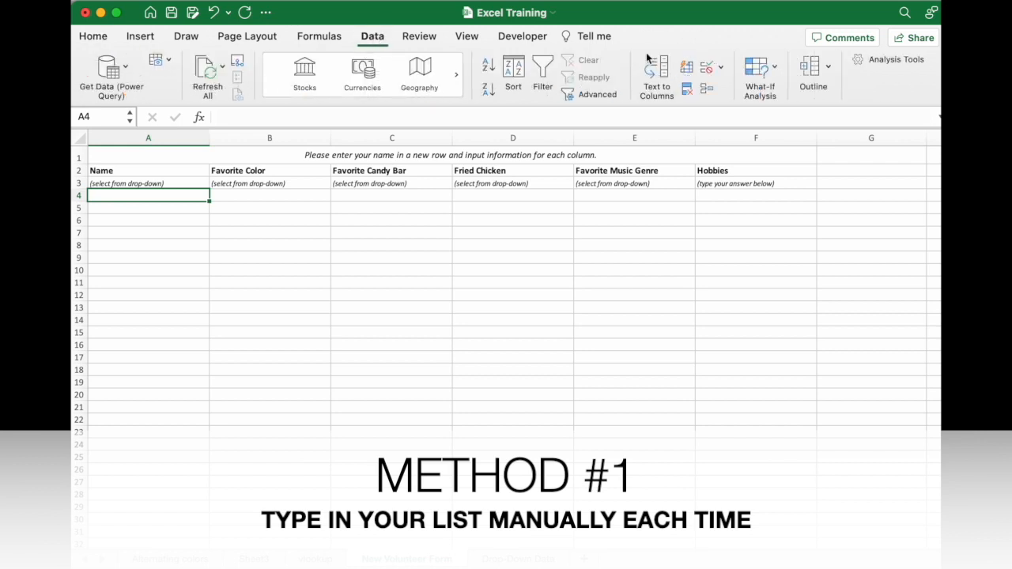
click(703, 69)
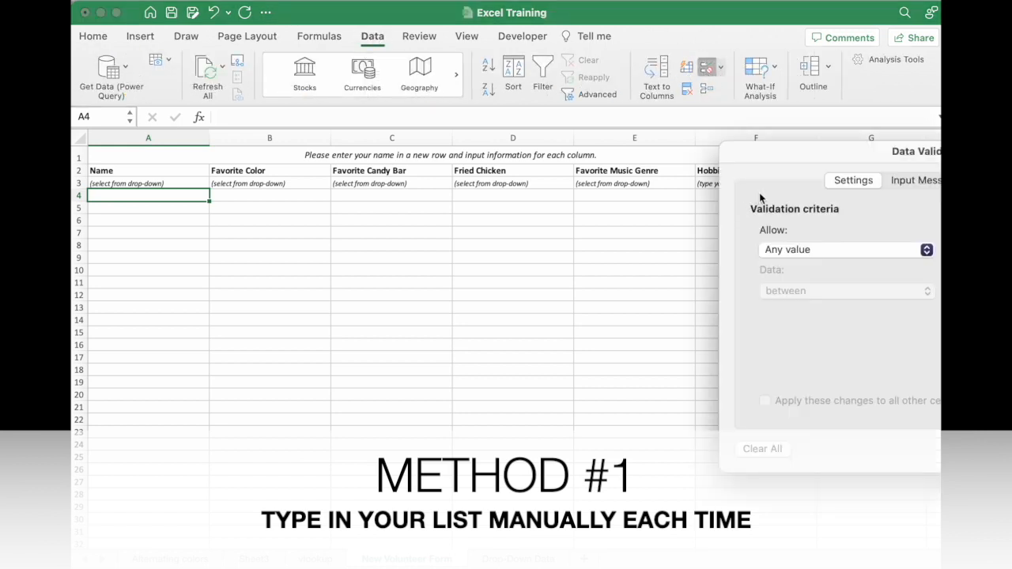
click(555, 290)
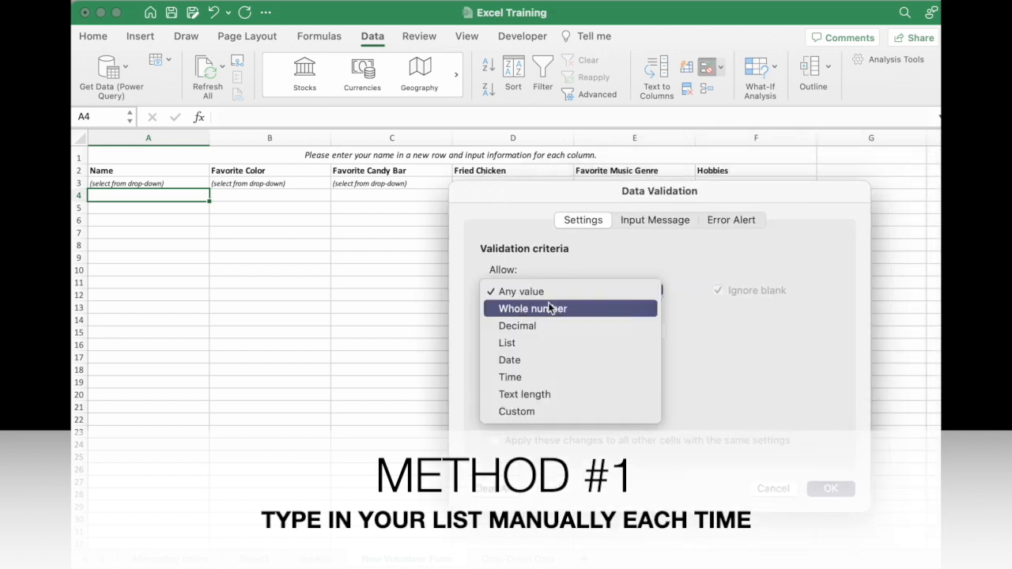
click(518, 345)
click(525, 372)
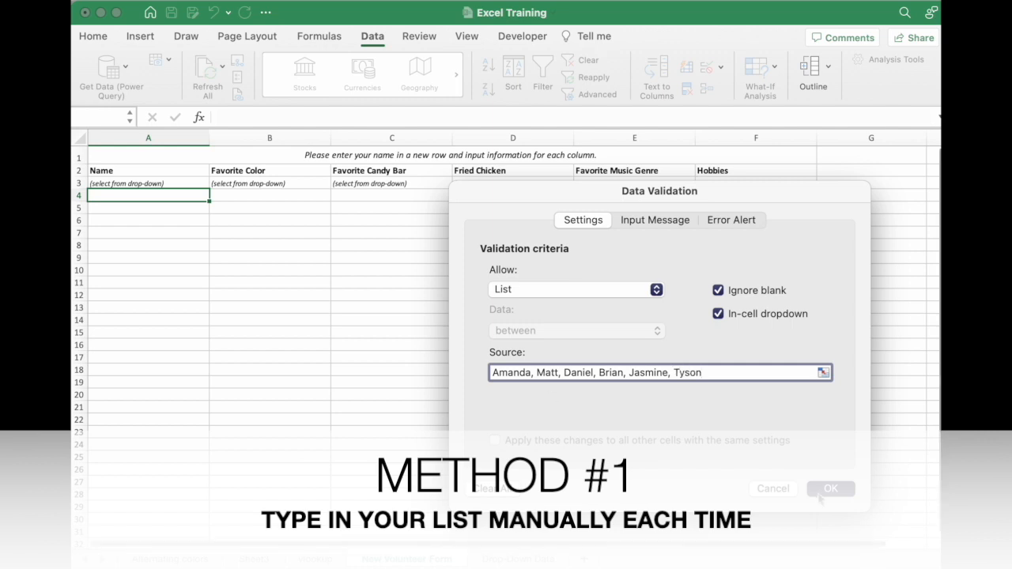
key(Return)
click(216, 196)
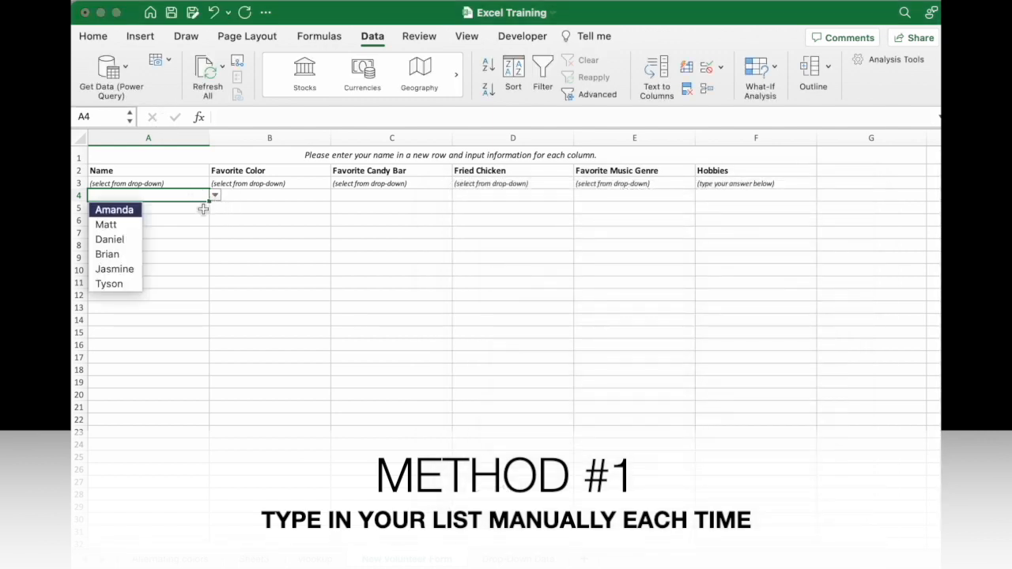
click(245, 198)
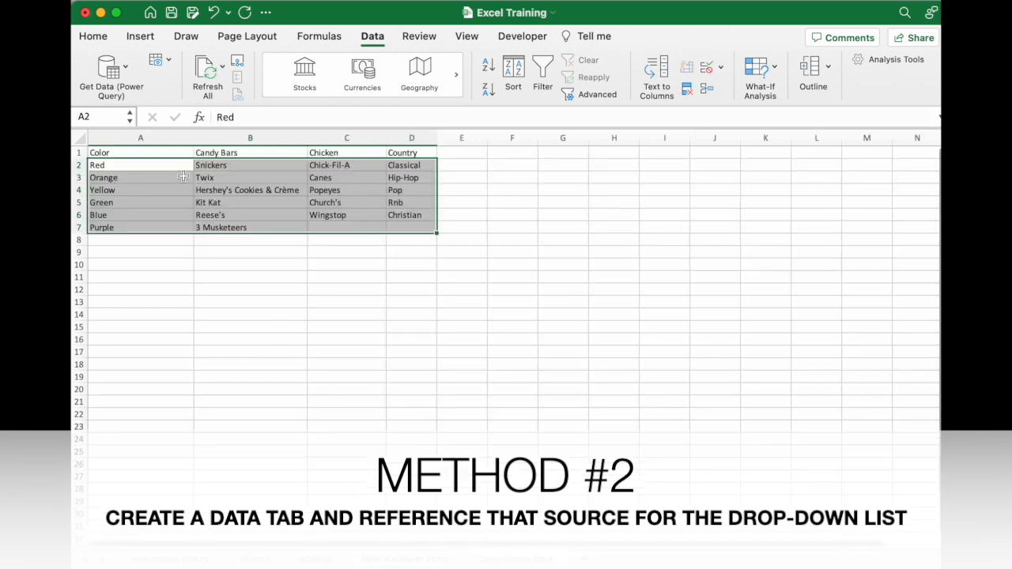
Step: On the Drop-Down Data sheet, insert a cell at D1 shifting cells down and enter the header Music there
click(180, 169)
drag(152, 153, 400, 154)
click(401, 155)
right_click(402, 154)
click(427, 282)
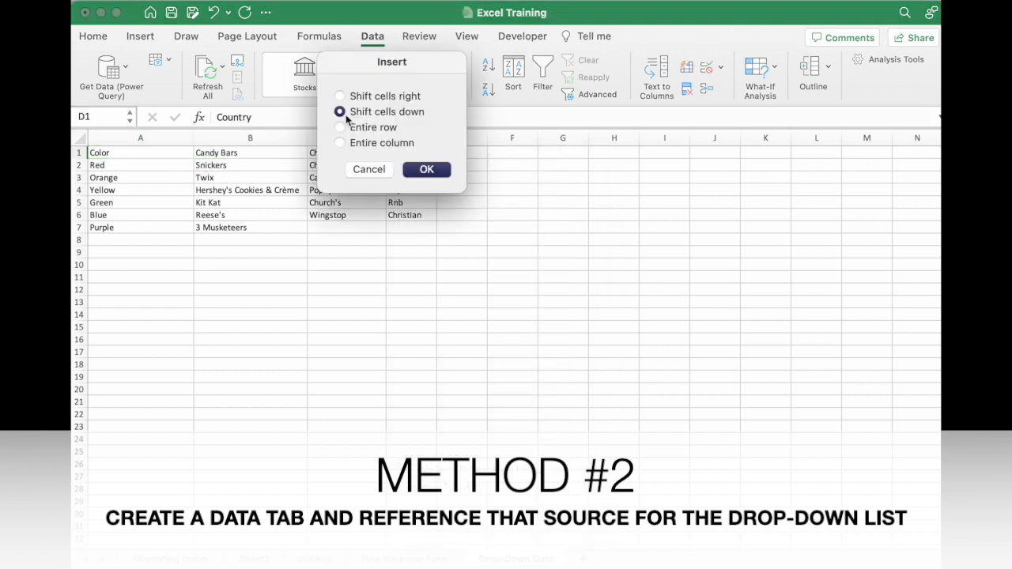
click(423, 170)
double_click(407, 154)
text(Mus)
key(Return)
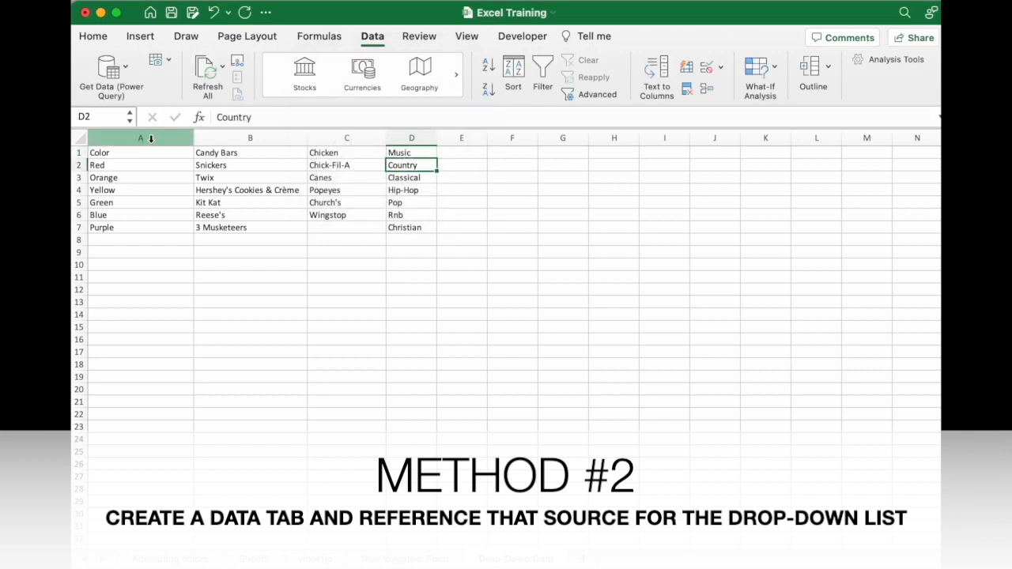
Step: Make the header cells A1:D1 on the Drop-Down Data sheet bold
drag(147, 152, 407, 147)
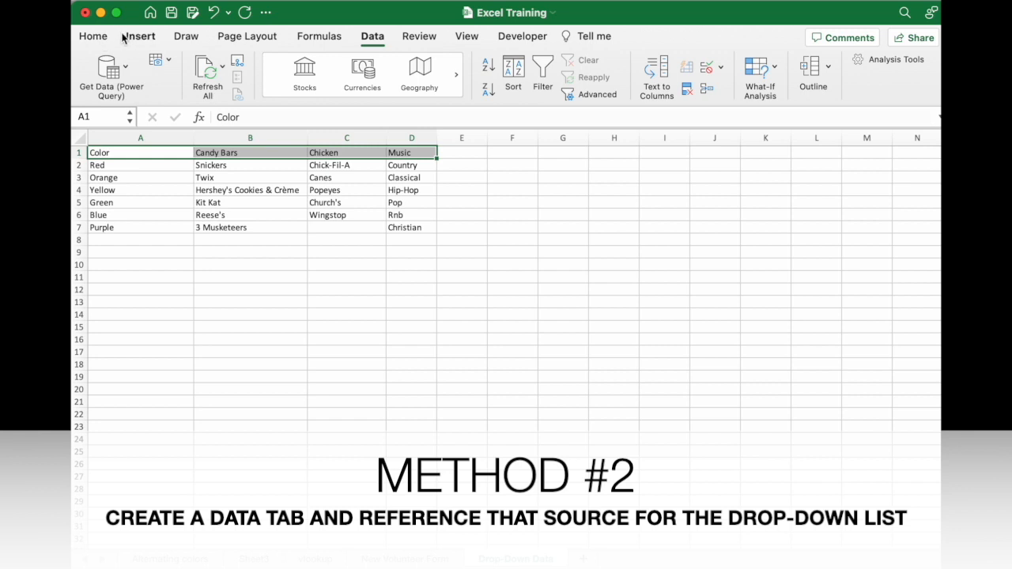
click(93, 36)
click(170, 91)
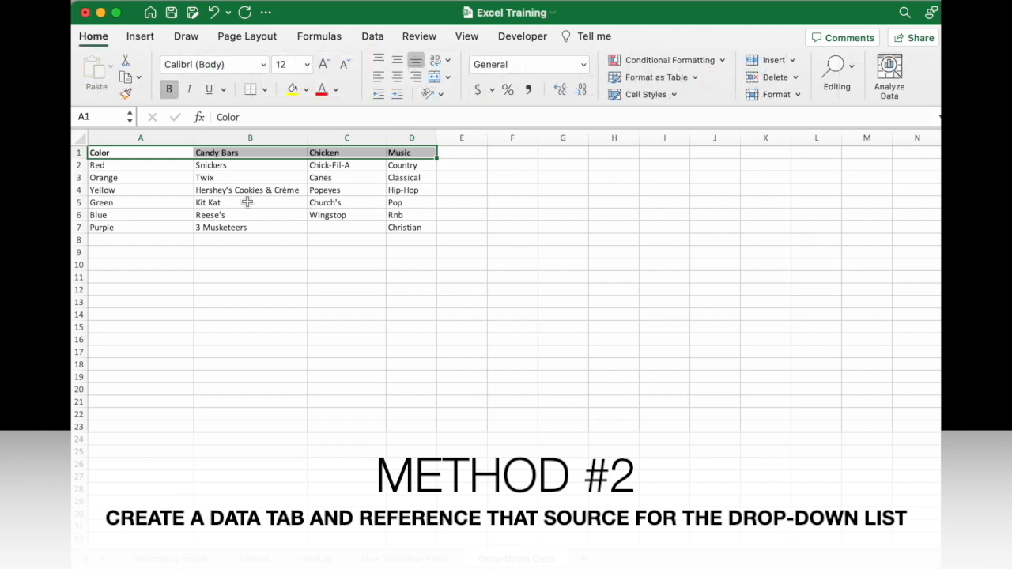
click(245, 202)
drag(166, 138, 395, 141)
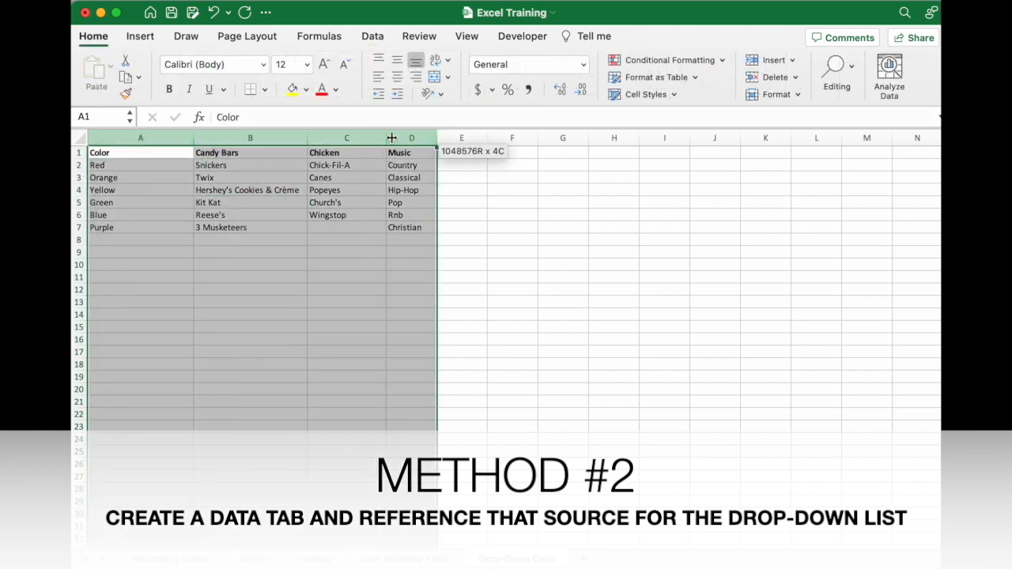
double_click(389, 138)
click(449, 189)
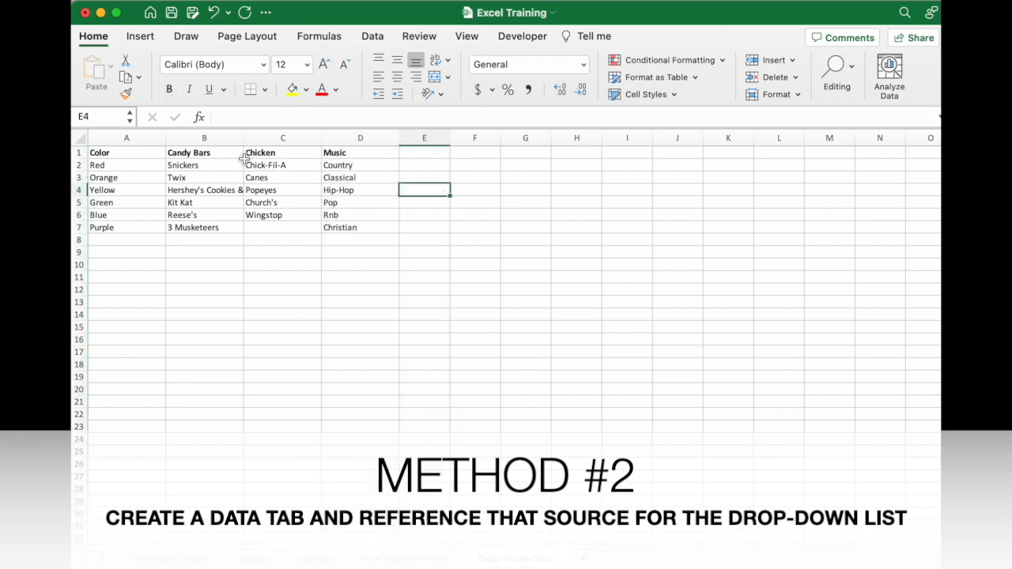
Step: Autofit the widths of columns A through D to their contents
drag(116, 138, 385, 140)
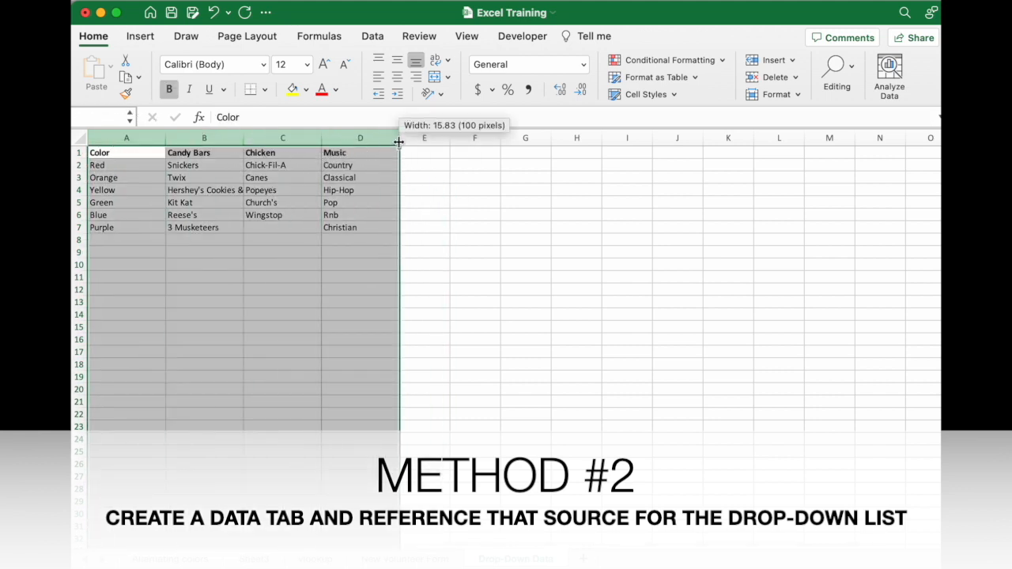
double_click(400, 138)
click(234, 259)
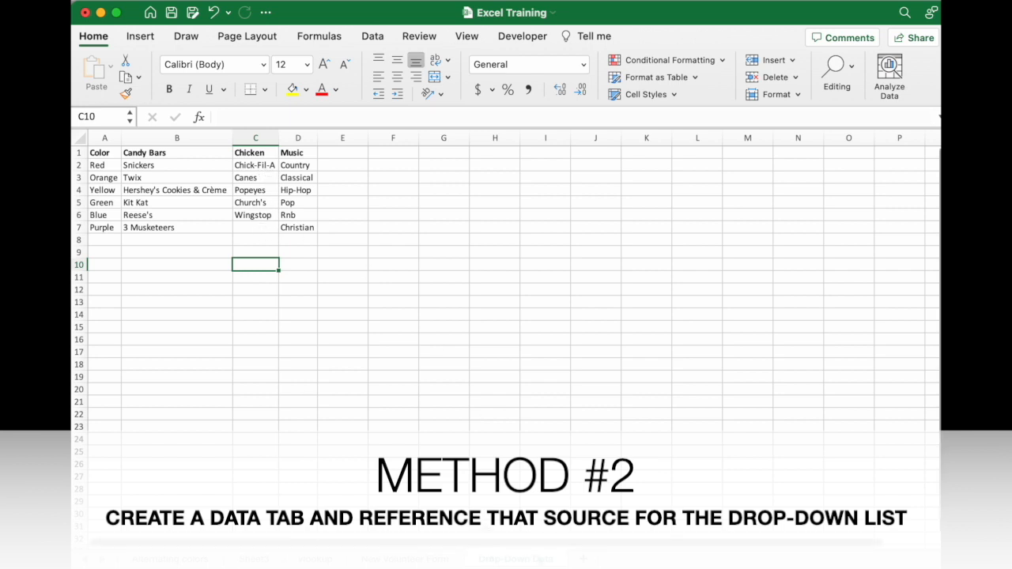
scroll(160, 186, left, 1)
scroll(138, 185, right, 1)
Step: On the New Volunteer Form sheet, set the data validation of the Favorite Color cell B4 to allow a List
click(415, 559)
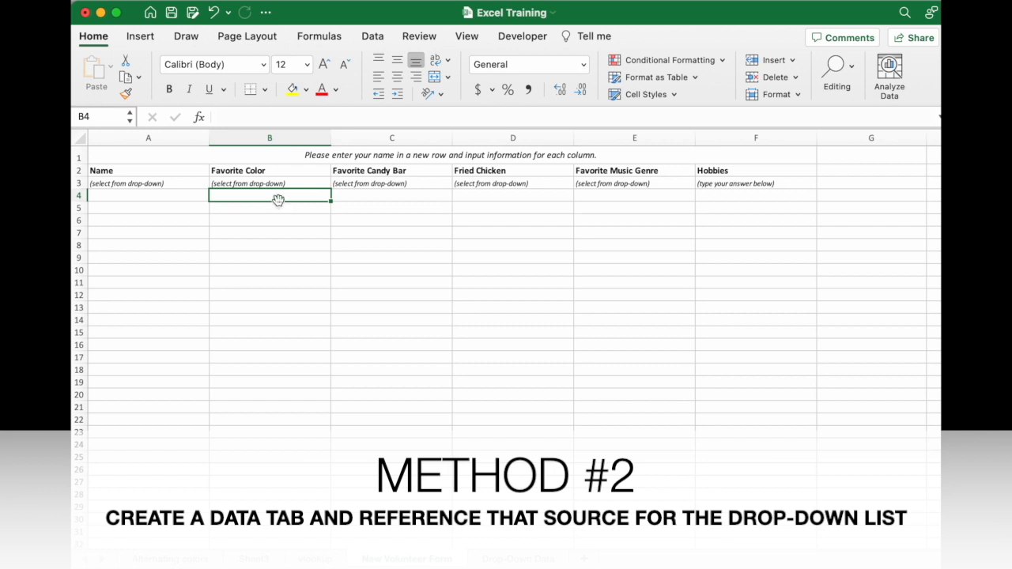
click(373, 37)
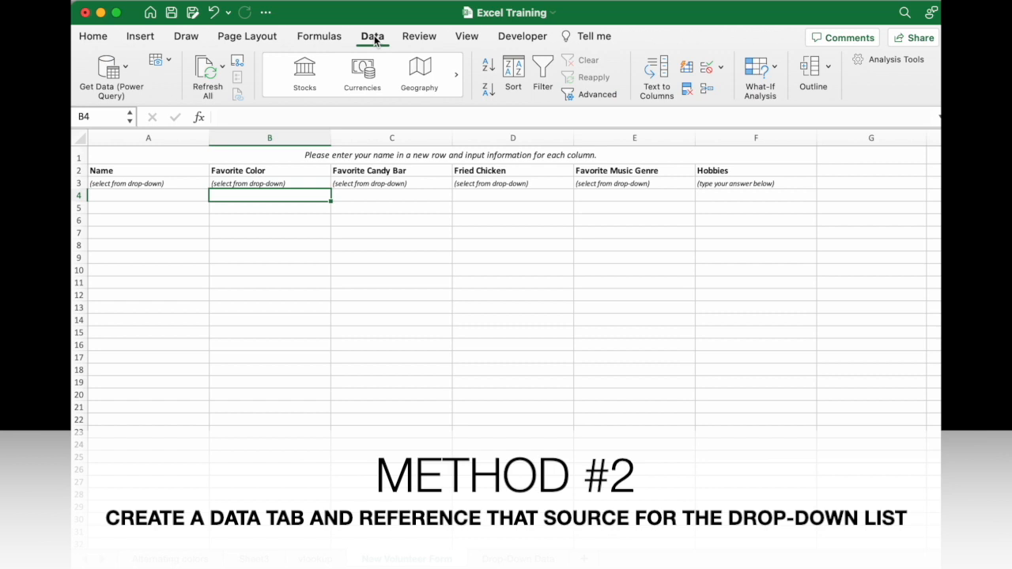
click(708, 69)
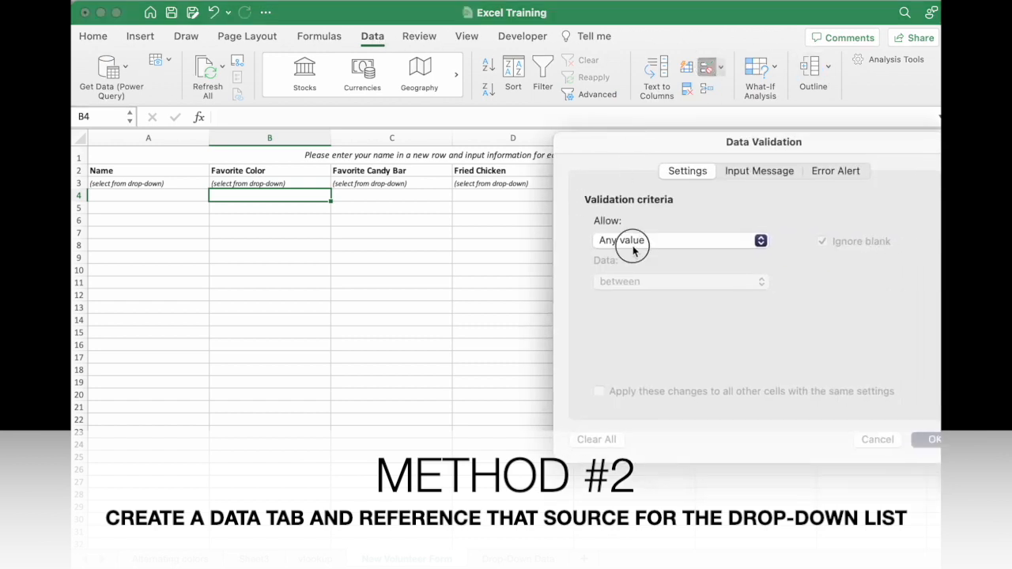
click(637, 243)
click(639, 291)
click(632, 321)
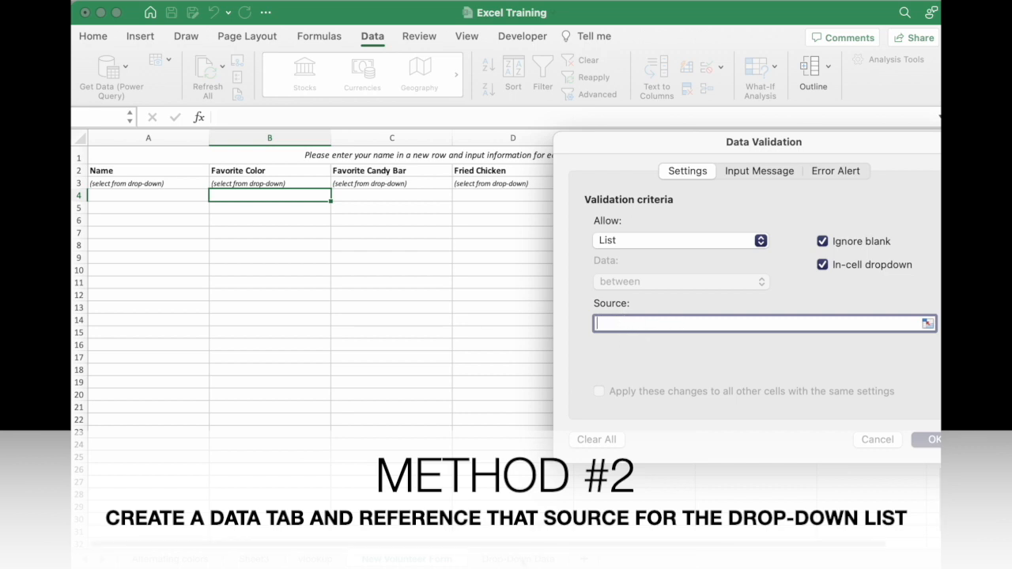
Step: Use A2:A7 of the Drop-Down Data sheet as the list source for B4, apply it and check the drop-down
click(518, 558)
click(96, 165)
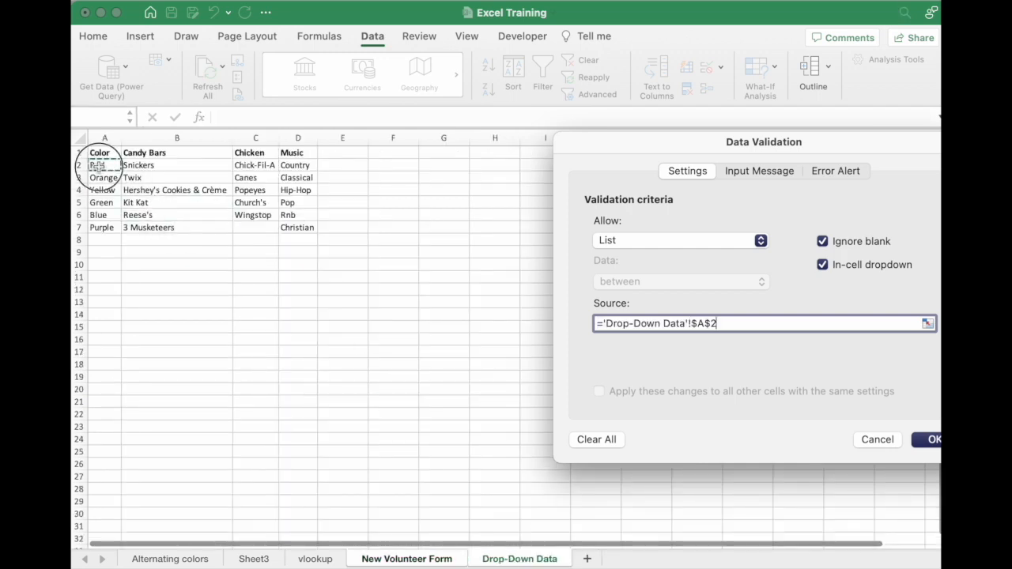
drag(97, 165, 95, 228)
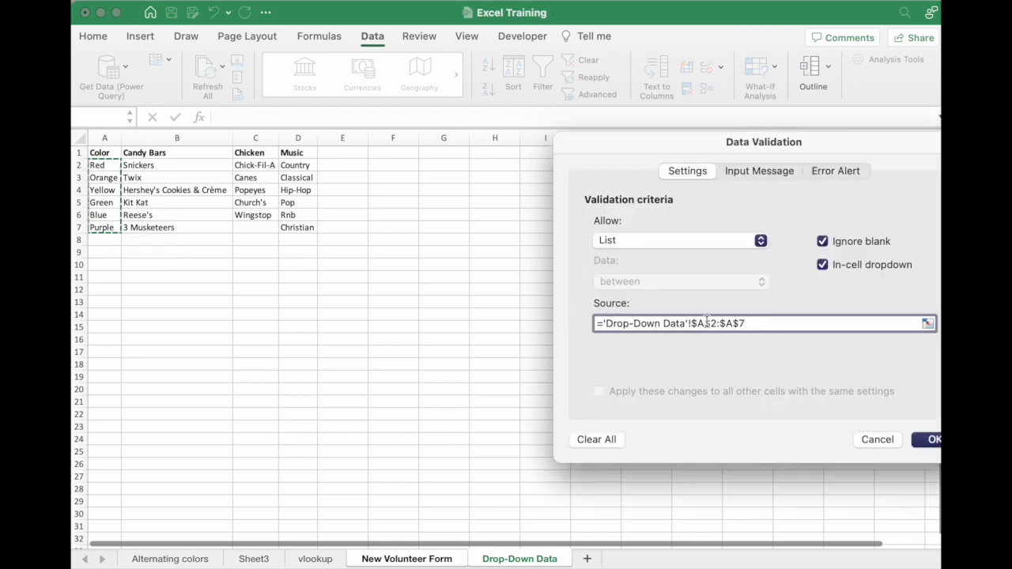
drag(761, 322, 565, 321)
drag(749, 323, 552, 317)
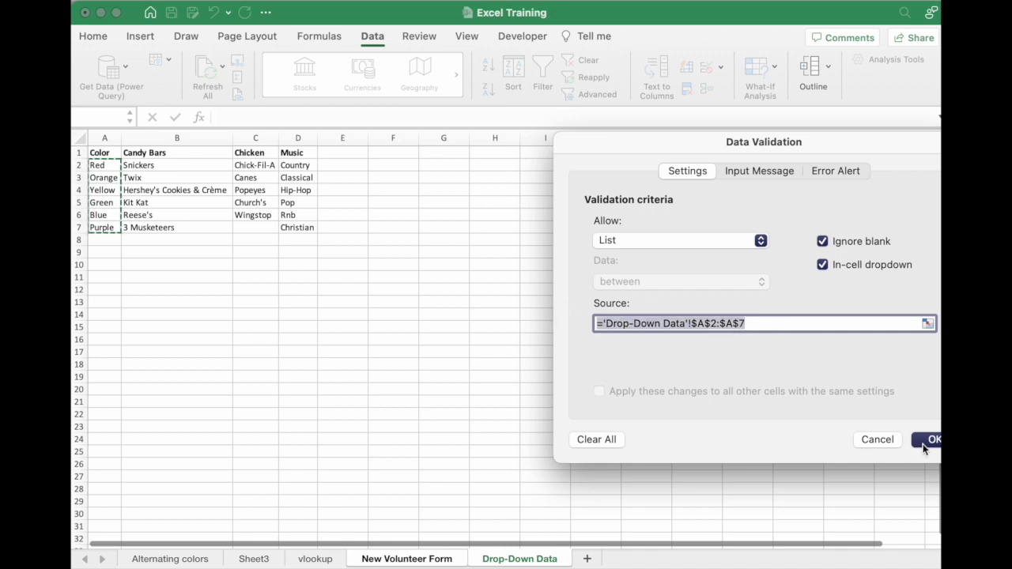
click(923, 448)
click(336, 197)
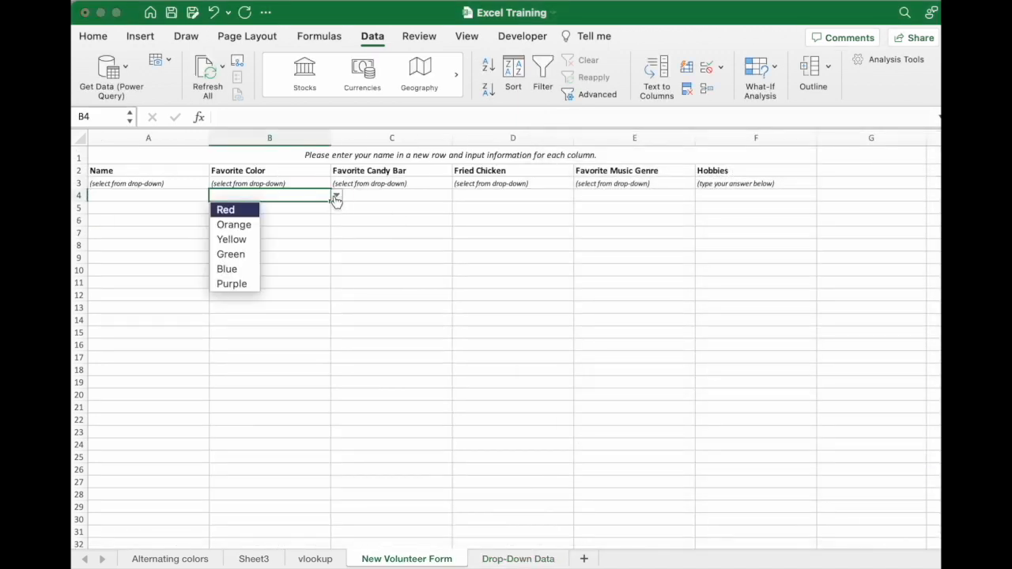
Step: Add a List data validation to the Favorite Candy Bar cell C4 with source ='Drop-Down Data'!$B$2:$B$7
click(366, 198)
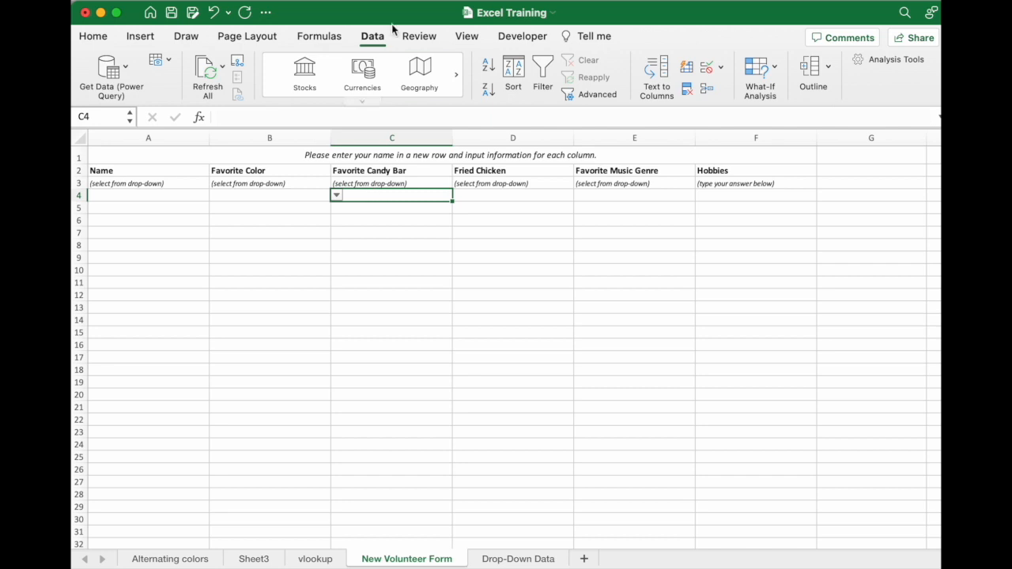
click(706, 67)
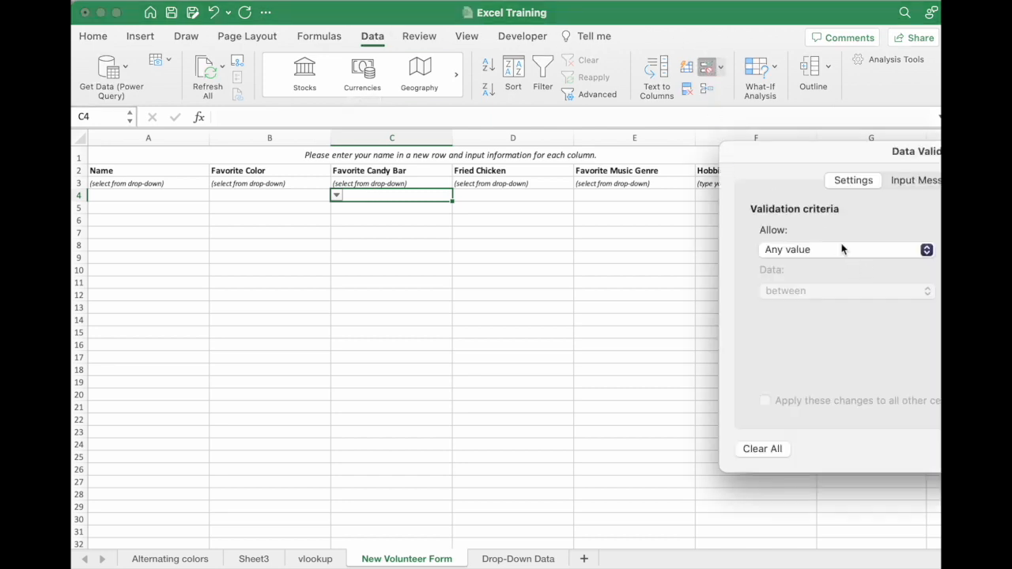
click(841, 249)
click(806, 302)
click(795, 340)
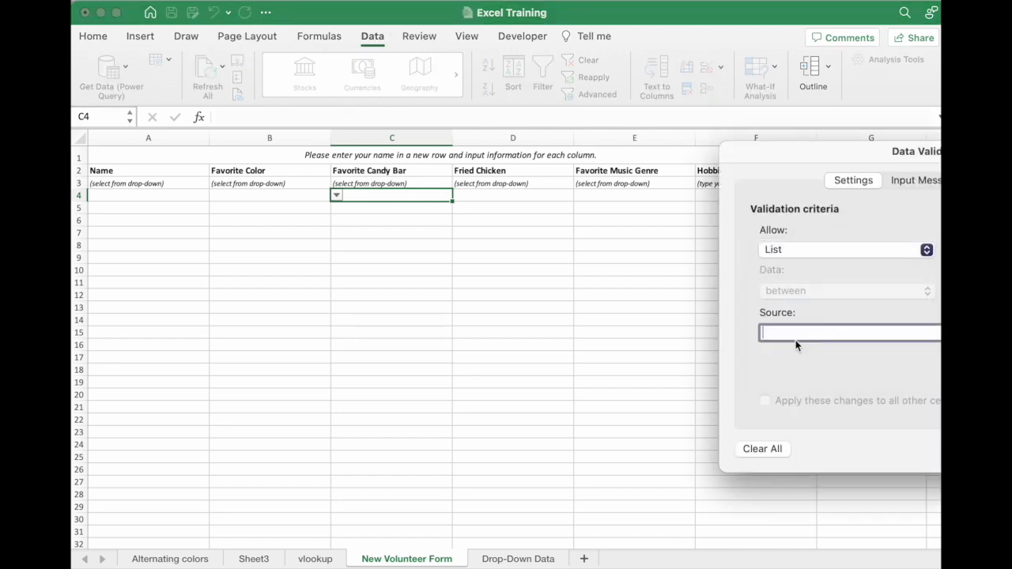
click(526, 559)
drag(245, 165, 192, 229)
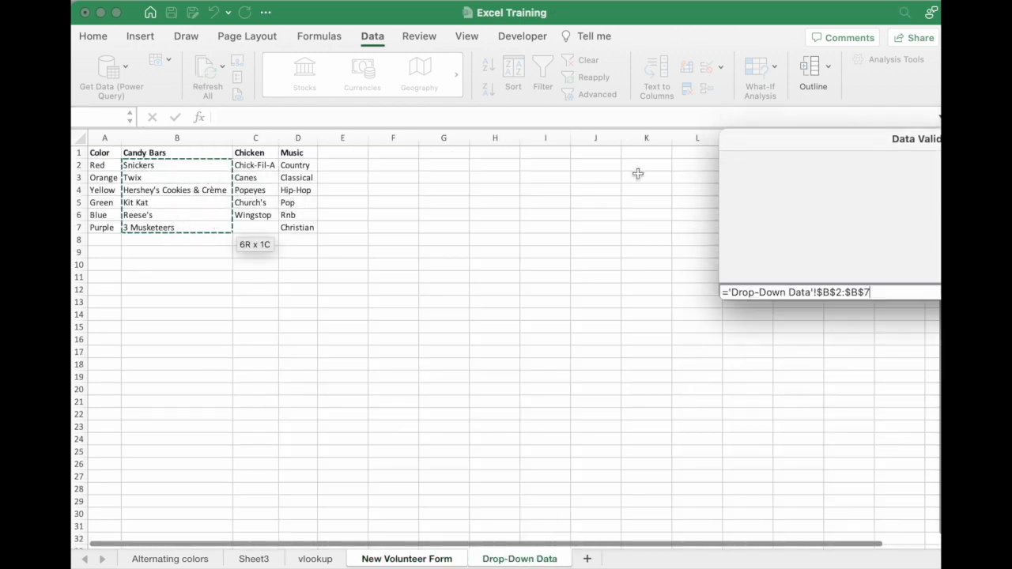
key(Return)
Step: Add a List data validation to the Fried Chicken cell D4 with source ='Drop-Down Data'!$C$2:$C$6
click(519, 195)
click(705, 67)
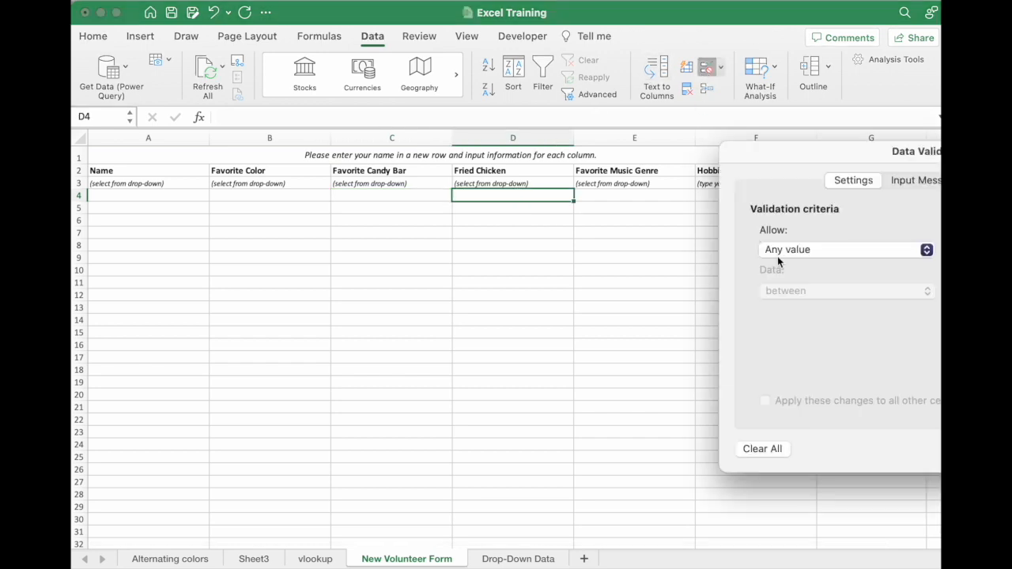
click(774, 251)
click(787, 304)
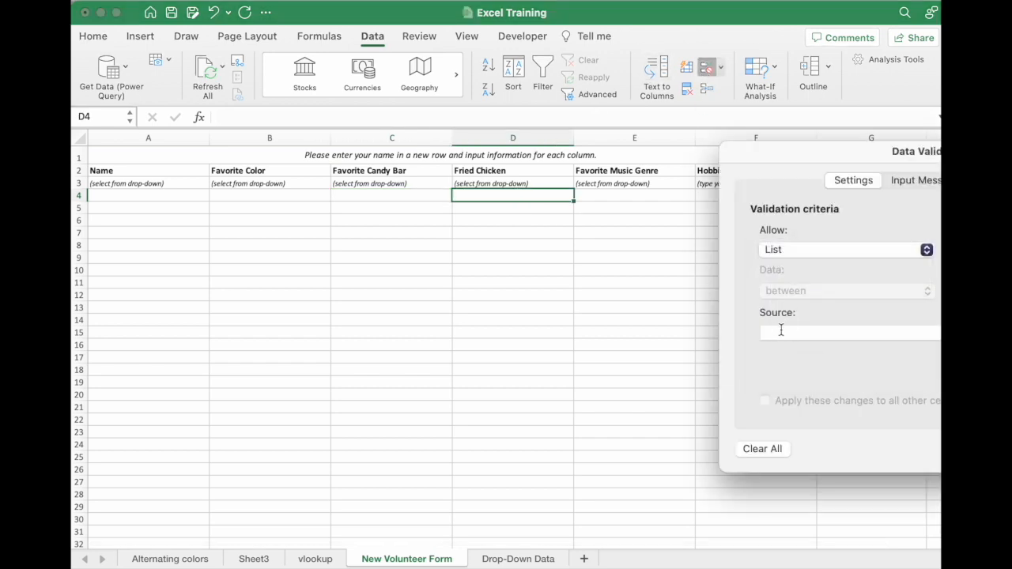
click(781, 330)
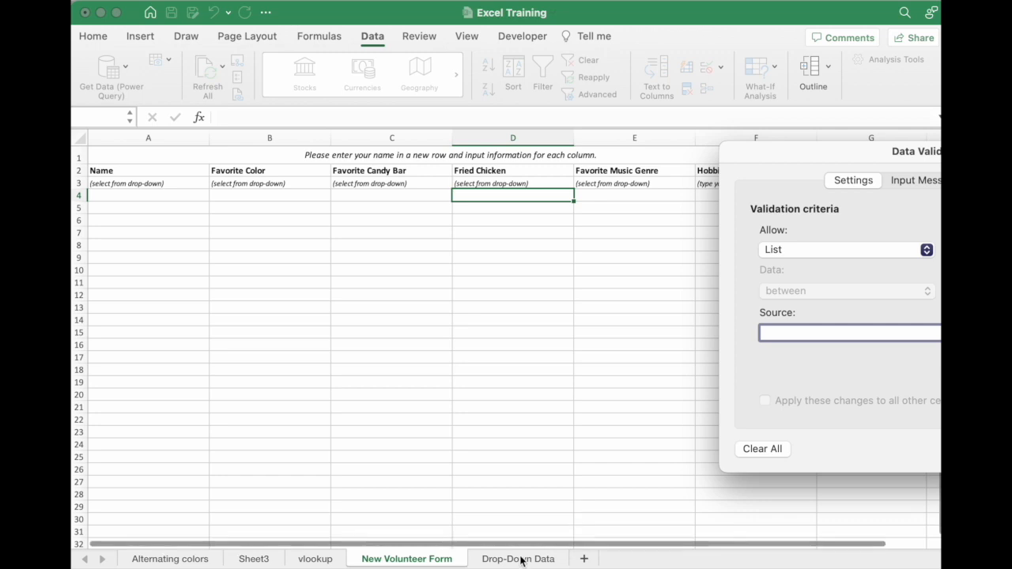
click(518, 558)
click(271, 166)
drag(271, 166, 253, 216)
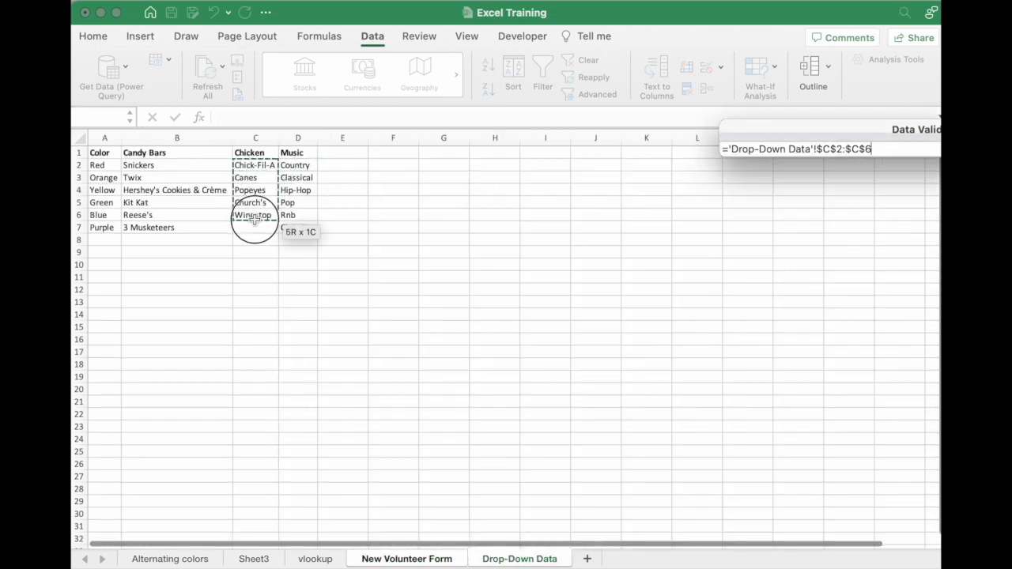
key(Return)
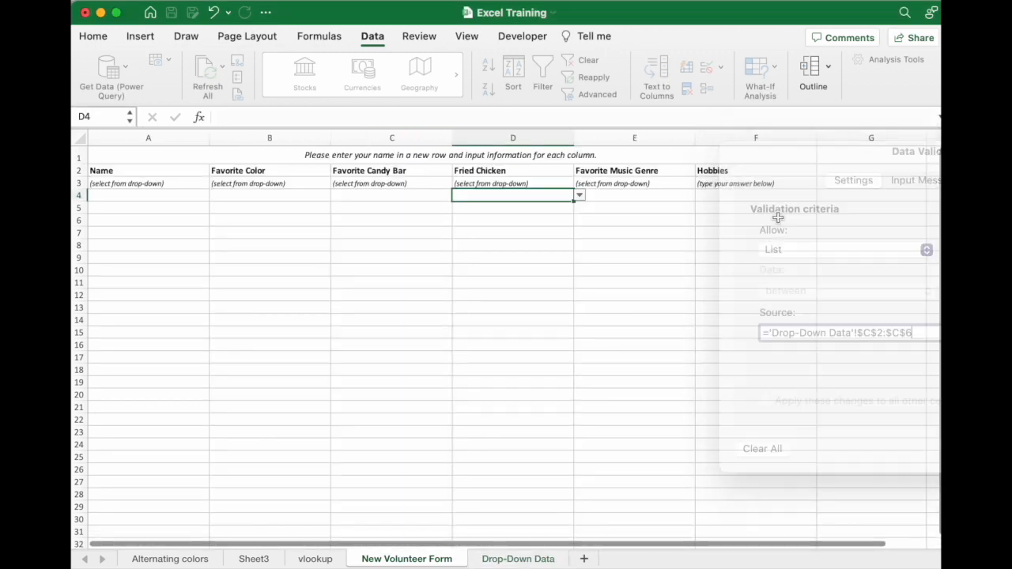
Step: Add a List data validation to the Favorite Music Genre cell E4 with source ='Drop-Down Data'!$D$2:$D$7
click(658, 197)
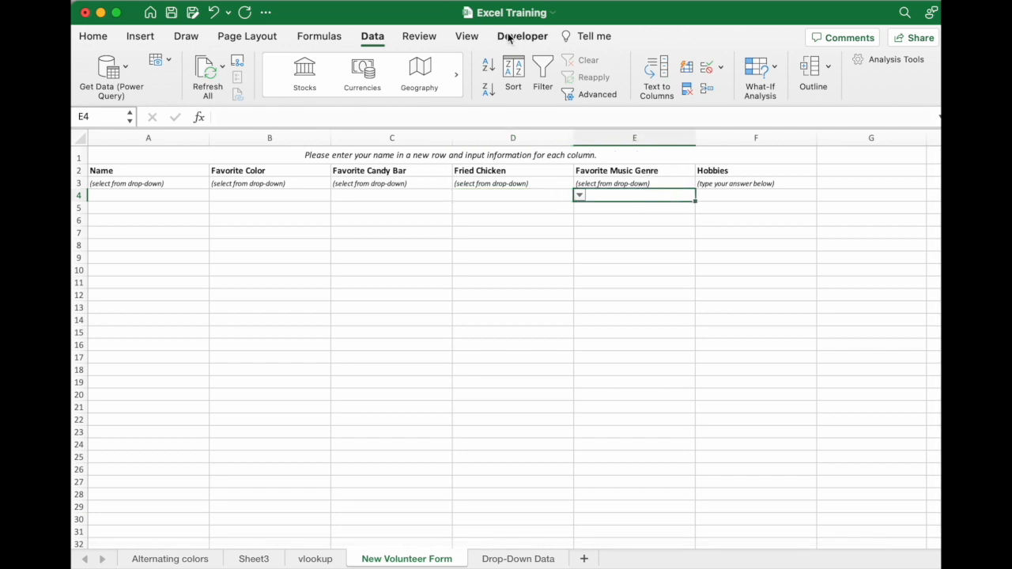
click(714, 69)
click(777, 250)
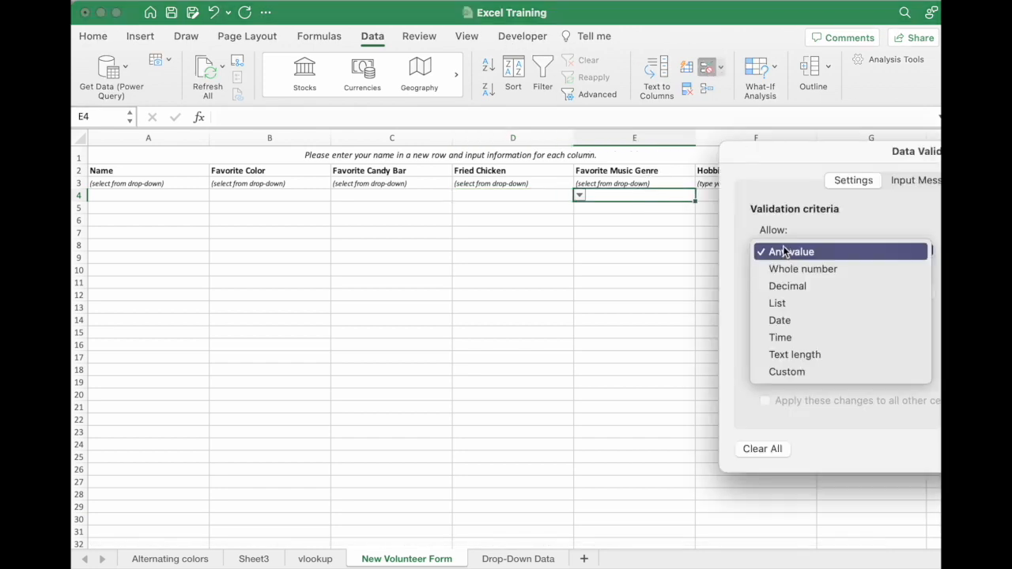
click(785, 303)
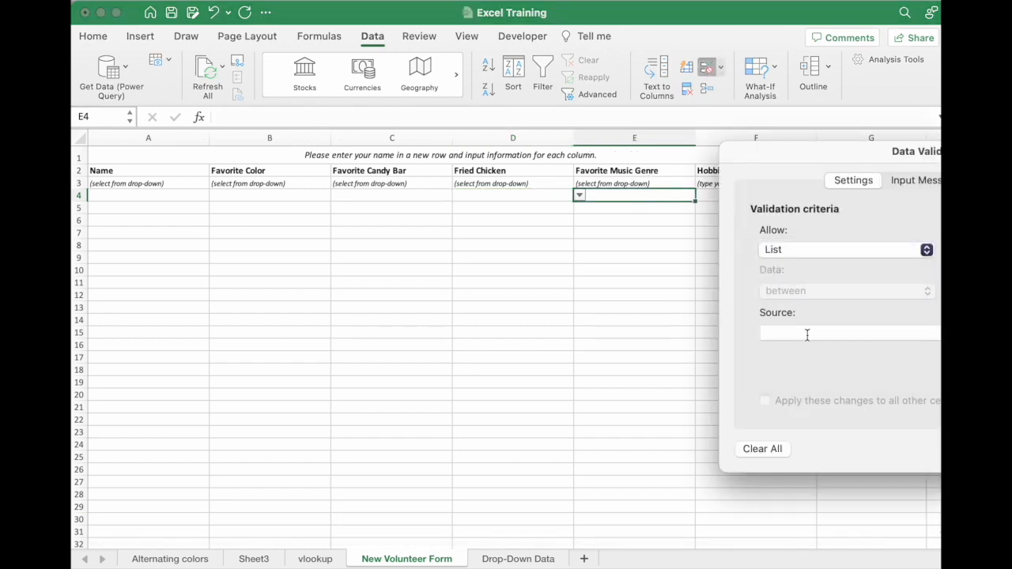
click(808, 332)
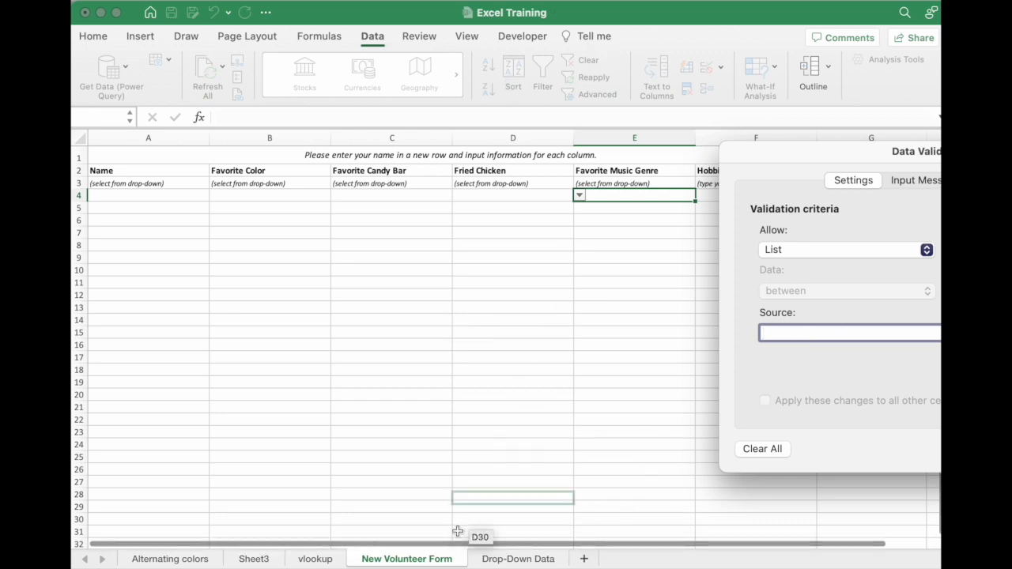
click(488, 559)
drag(294, 165, 294, 230)
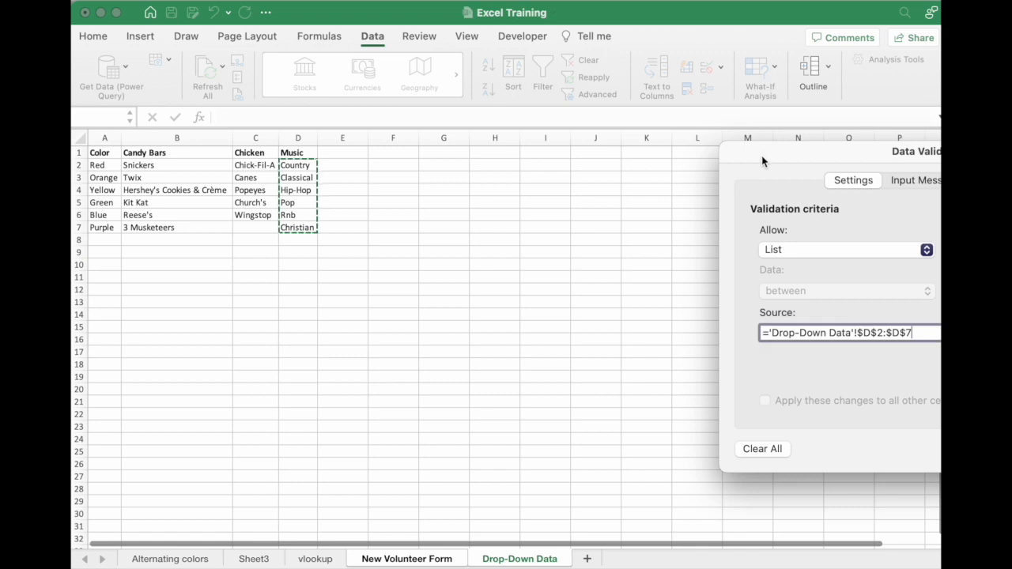
click(844, 457)
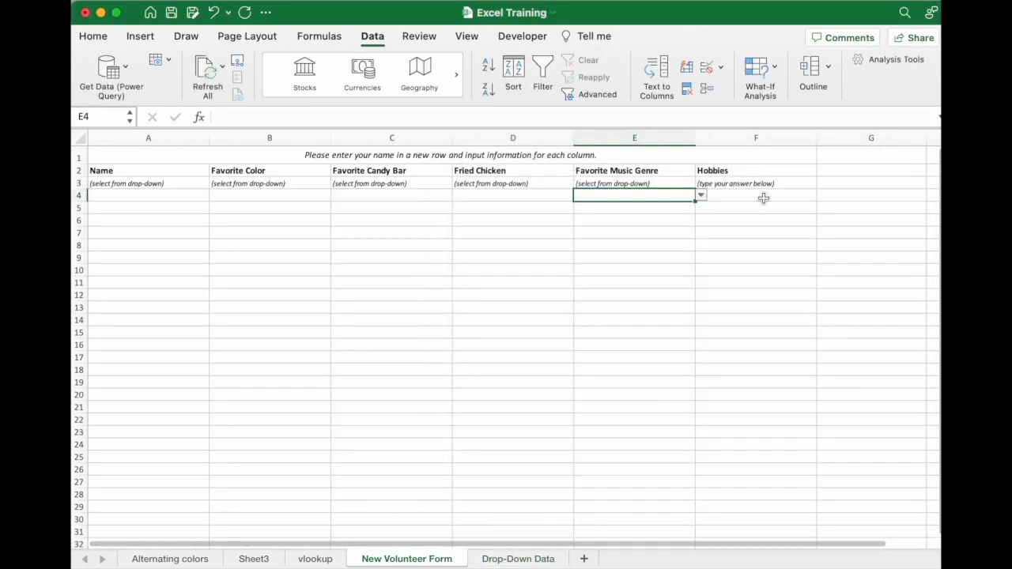
Step: Fill the drop-downs of A4:E4 down the form well beyond row 32 and check cell D32
click(162, 197)
click(294, 197)
click(399, 199)
click(490, 197)
click(628, 197)
drag(107, 196, 605, 197)
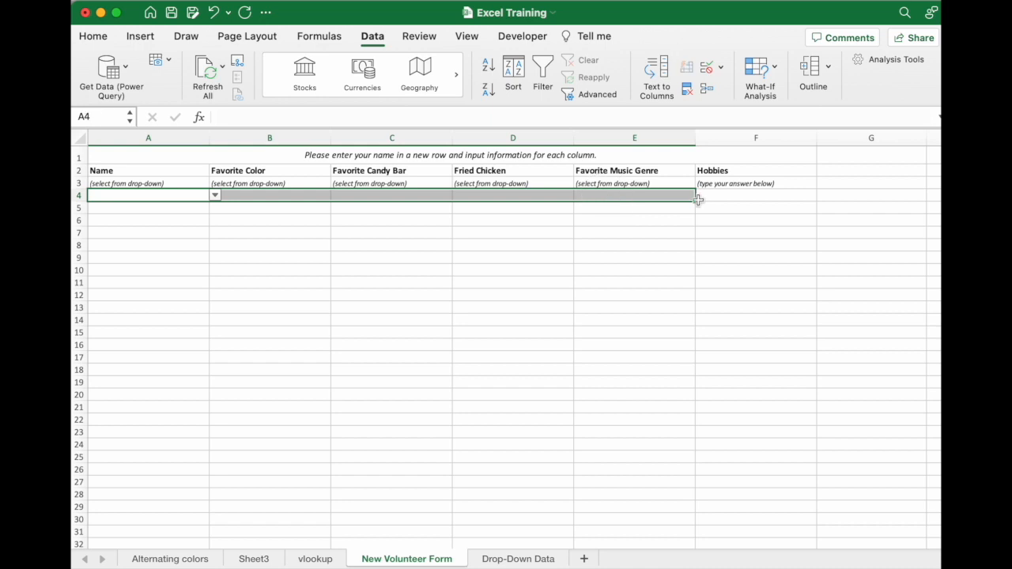
drag(696, 201, 544, 443)
click(516, 334)
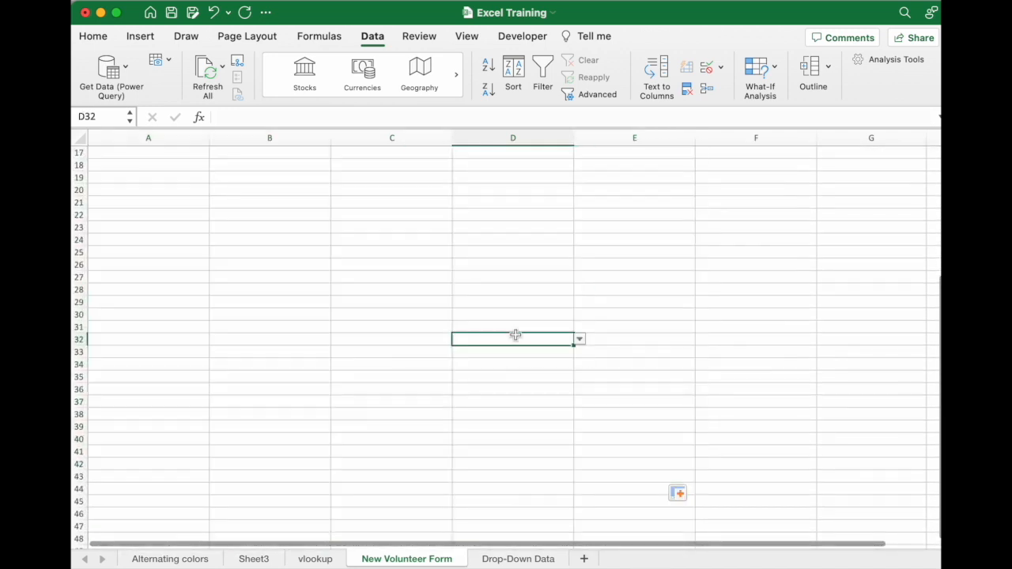
scroll(514, 336, up, 5)
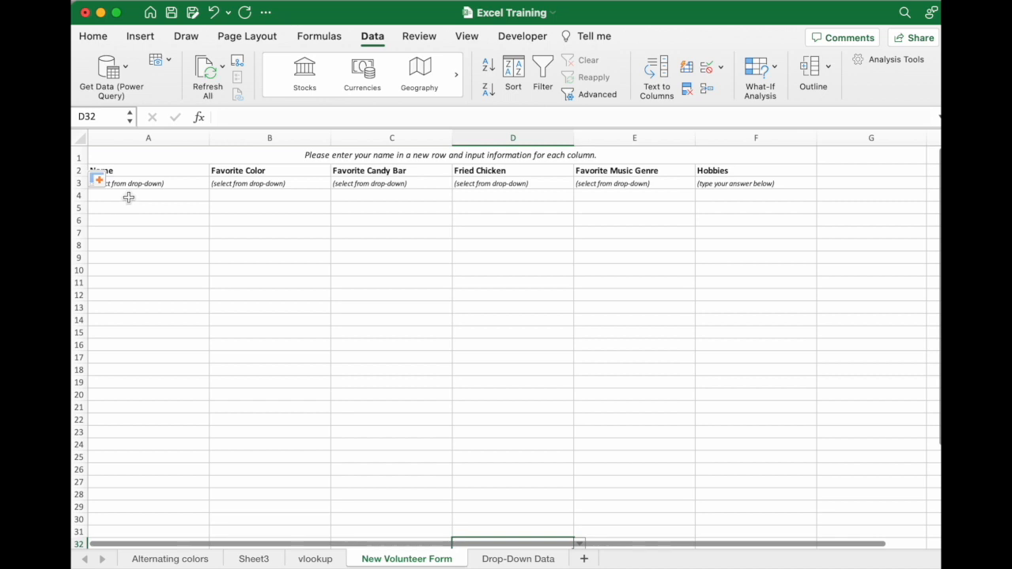
Step: In row 4, choose the third name from the Name drop-down and Yellow as the favorite color
click(130, 197)
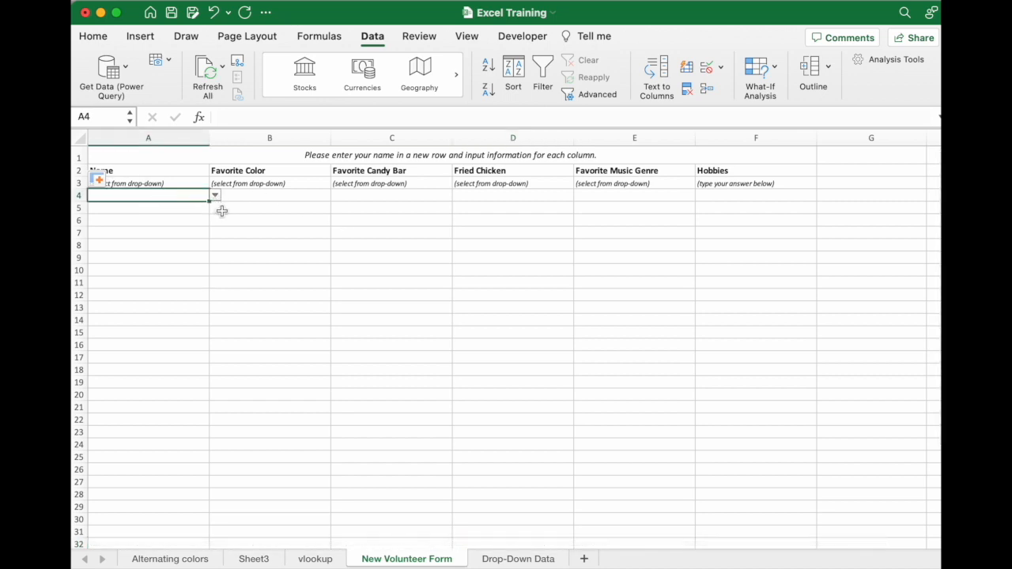
click(215, 196)
click(121, 240)
click(298, 195)
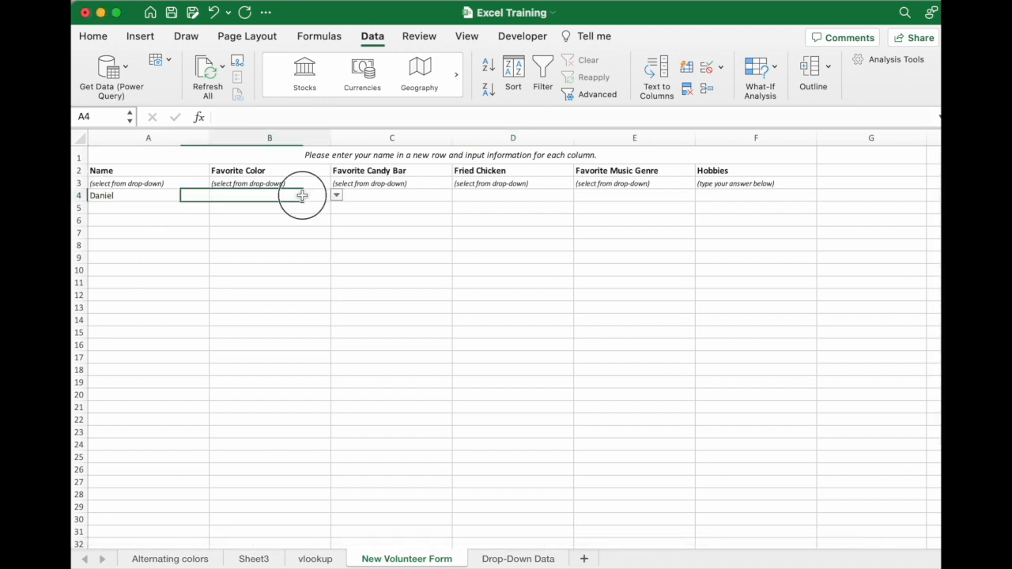
click(337, 195)
click(240, 240)
Step: In row 4, choose Twix as the favorite candy bar and Popeyes for Fried Chicken
click(413, 197)
click(456, 195)
click(397, 224)
click(518, 198)
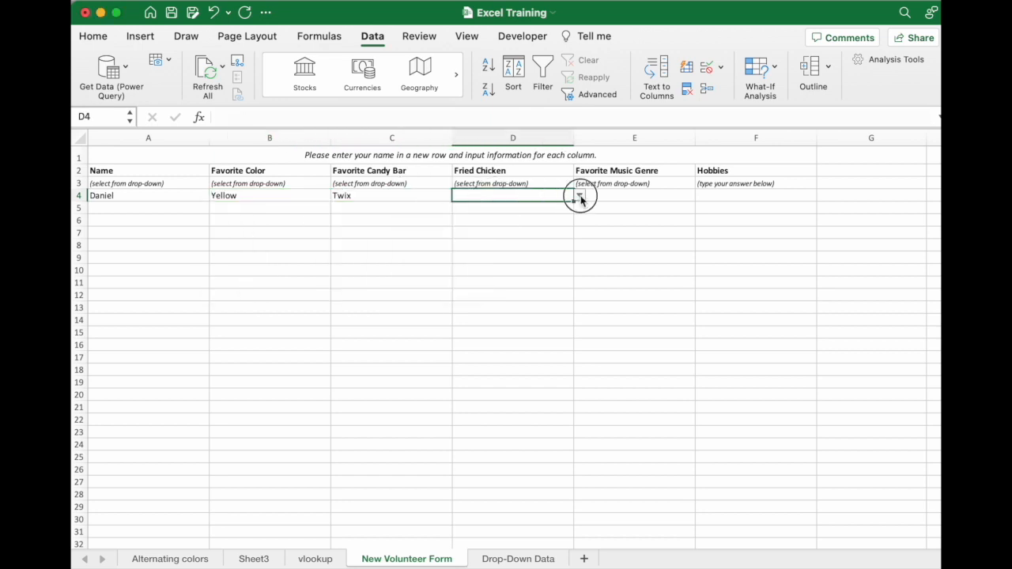
click(578, 195)
click(496, 240)
Step: Choose Hip-Hop from the Favorite Music Genre drop-down in E4
click(611, 199)
click(700, 195)
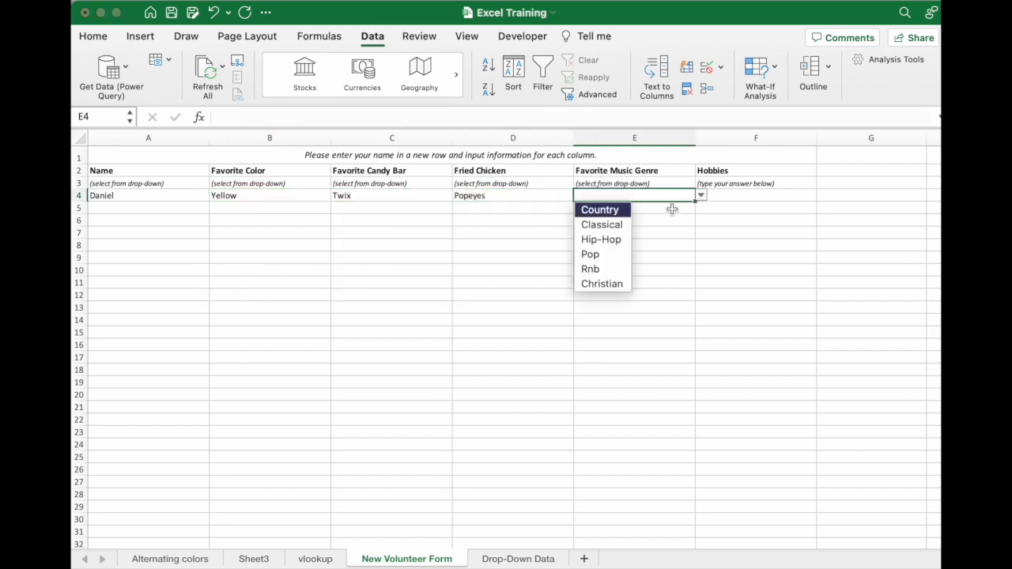
click(613, 239)
click(737, 221)
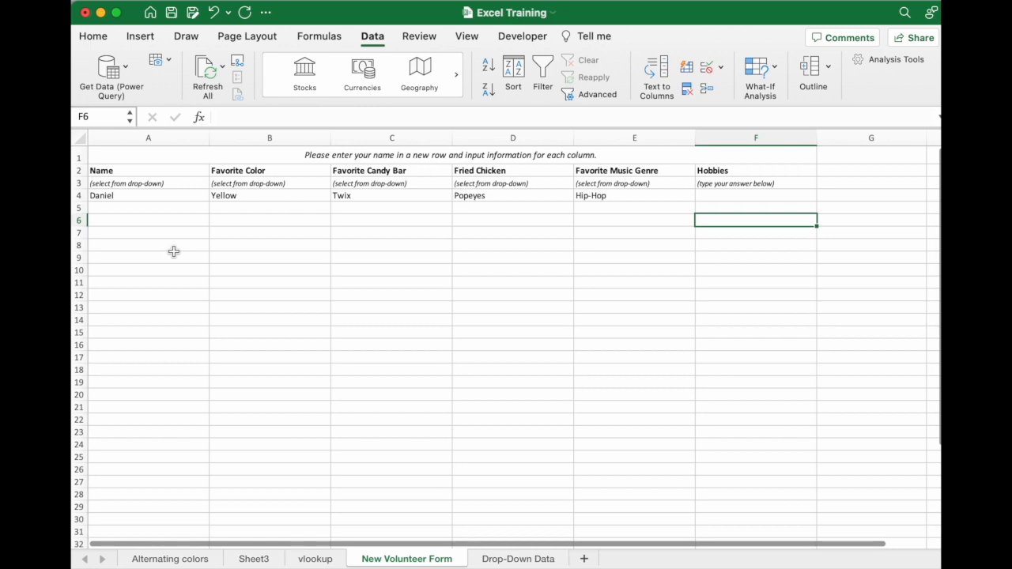
Step: Review the manually typed list source in the data validation of Name cell A4 and leave it without changes
click(117, 195)
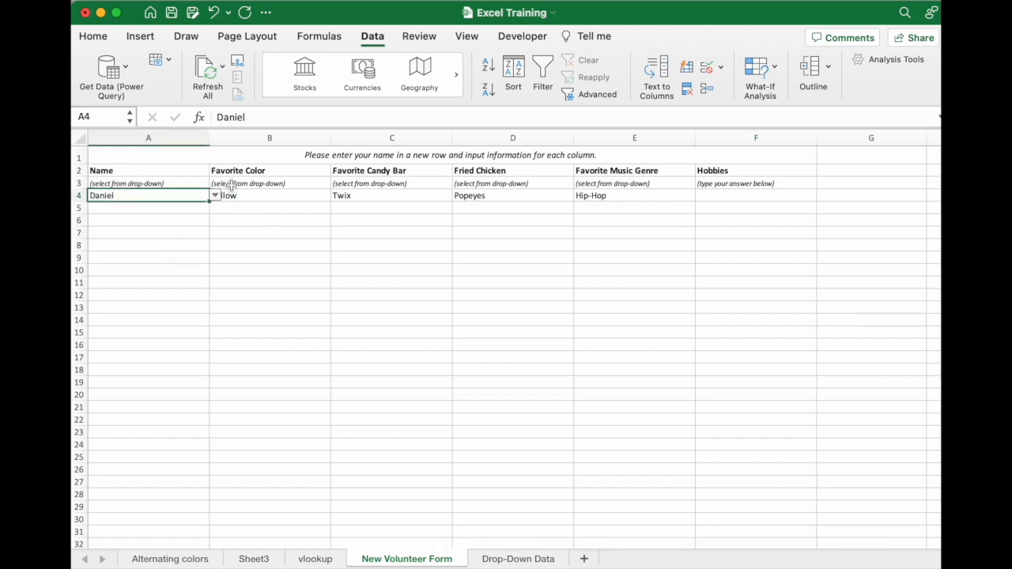
click(707, 67)
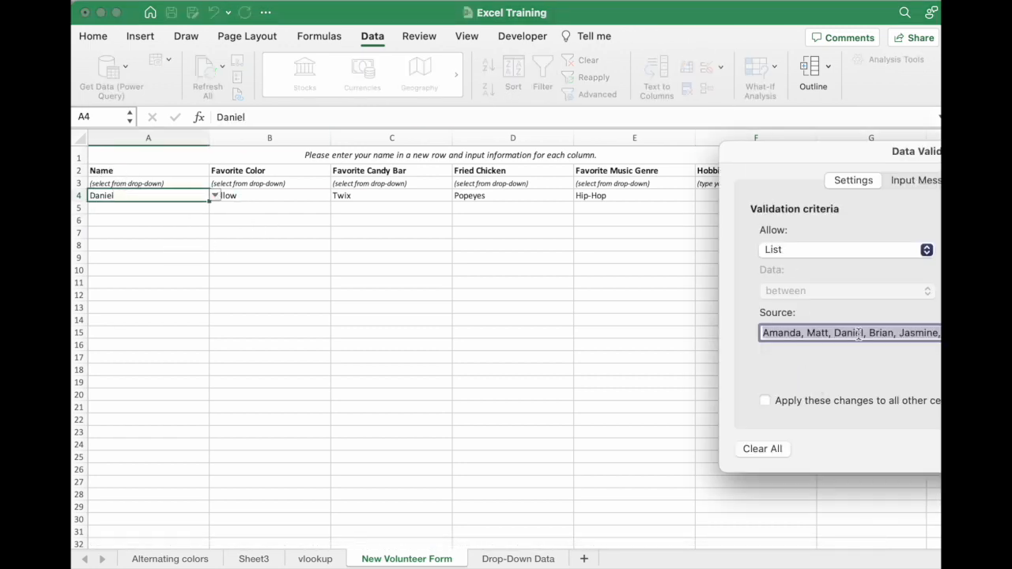
drag(788, 147, 657, 147)
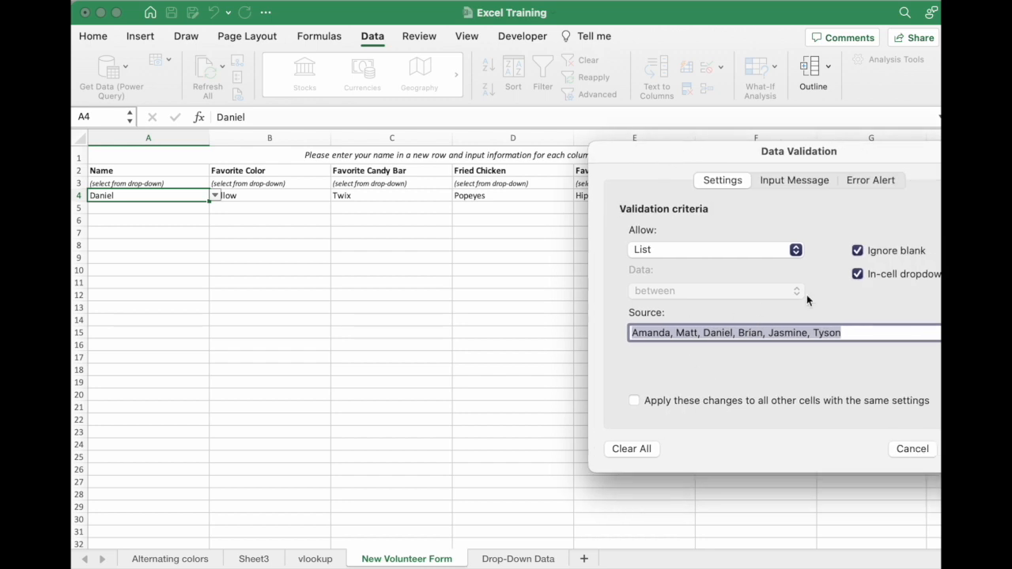
click(901, 449)
Step: Look over the source lists on the Drop-Down Data sheet and return to cell B10 of New Volunteer Form
click(517, 559)
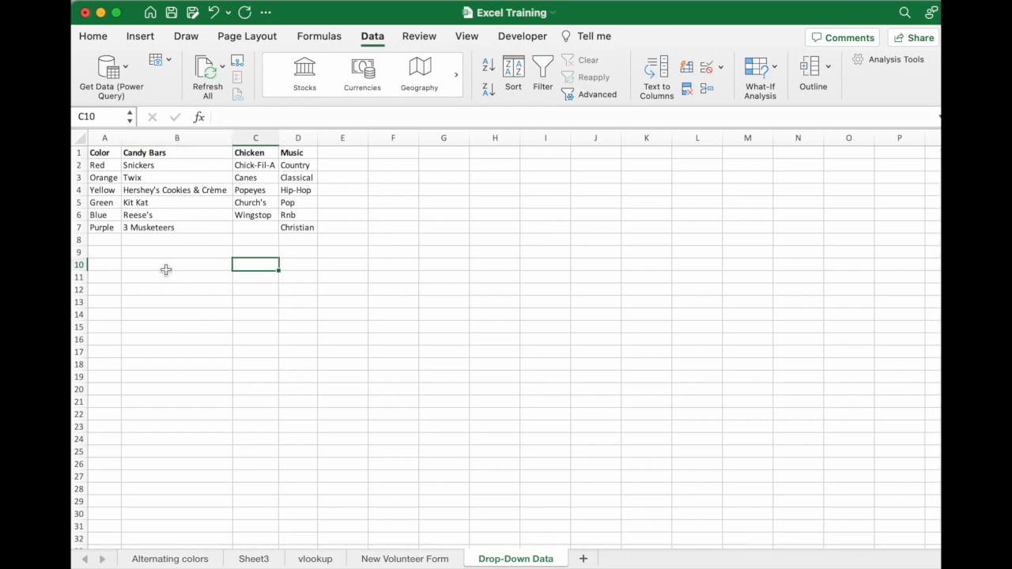
click(420, 559)
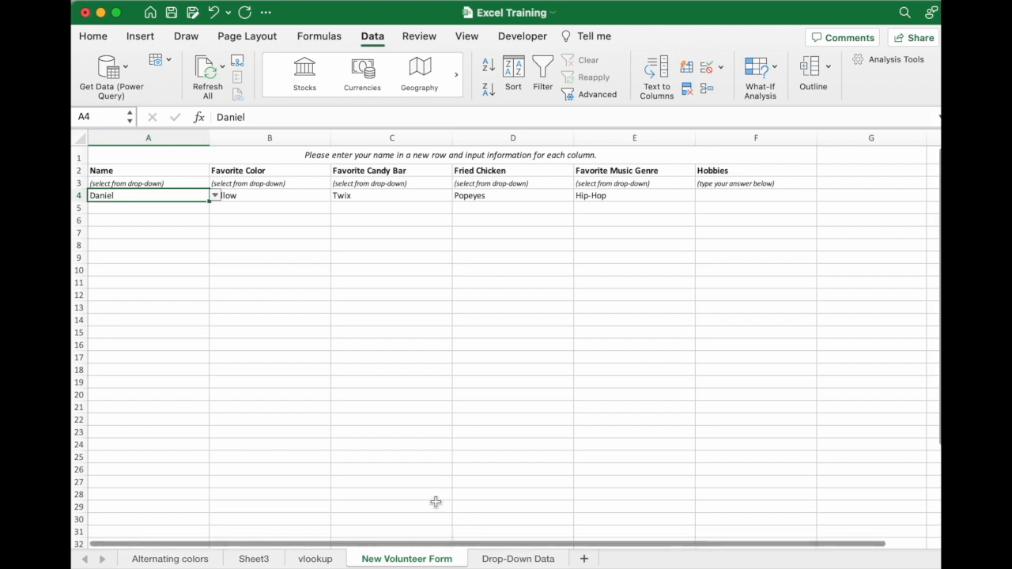
click(251, 271)
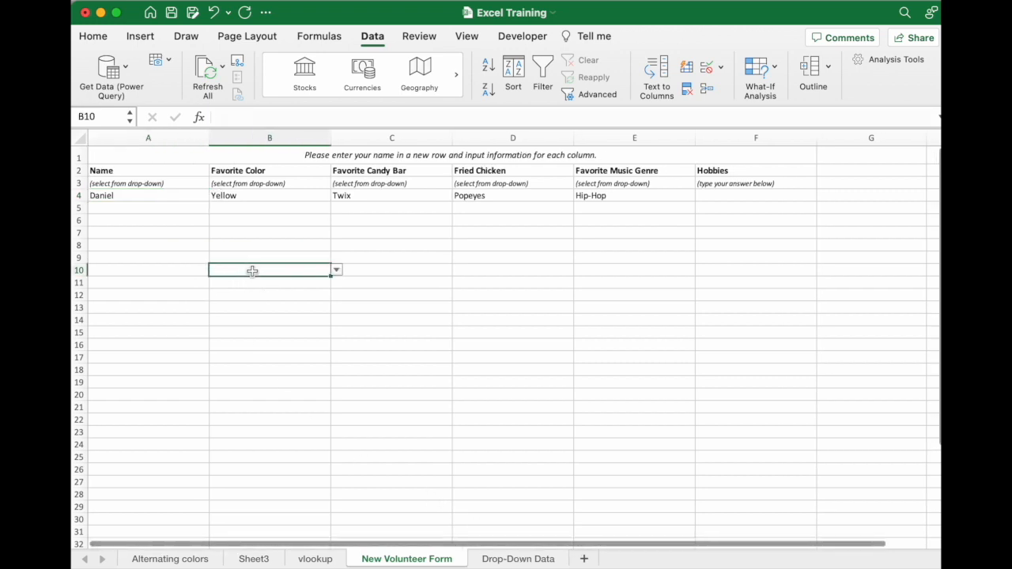